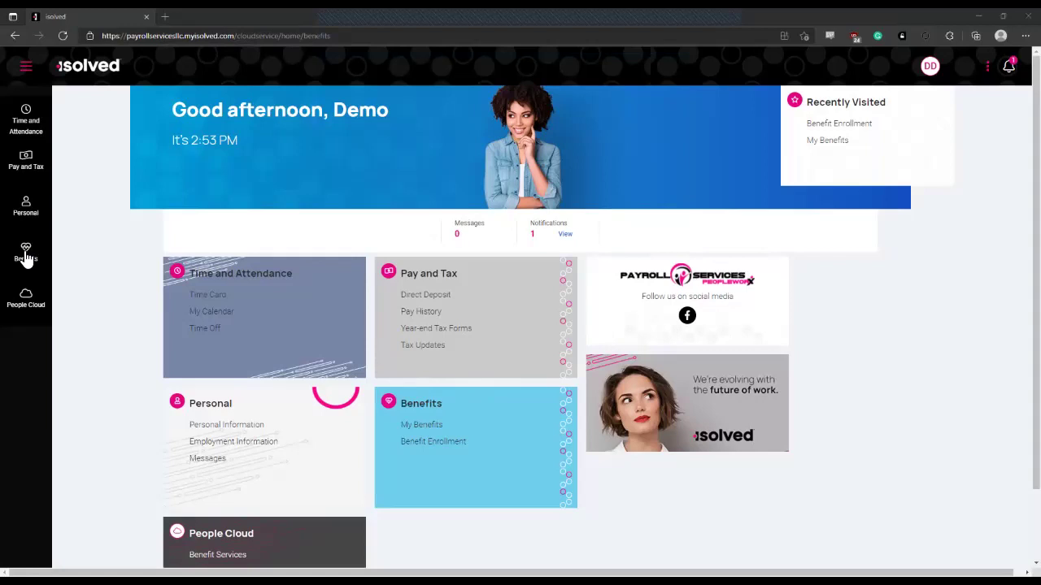
# Go to Benefits > Benefit Enrollment and start reviewing the New Hire OE Ongoing enrollment
pyautogui.click(25, 257)
pyautogui.click(85, 119)
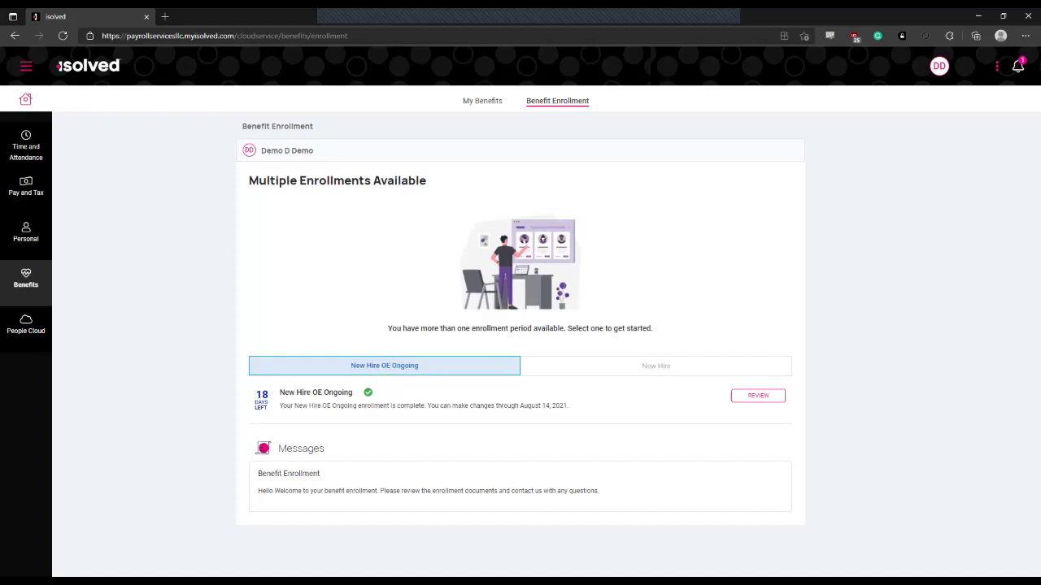
pyautogui.click(758, 395)
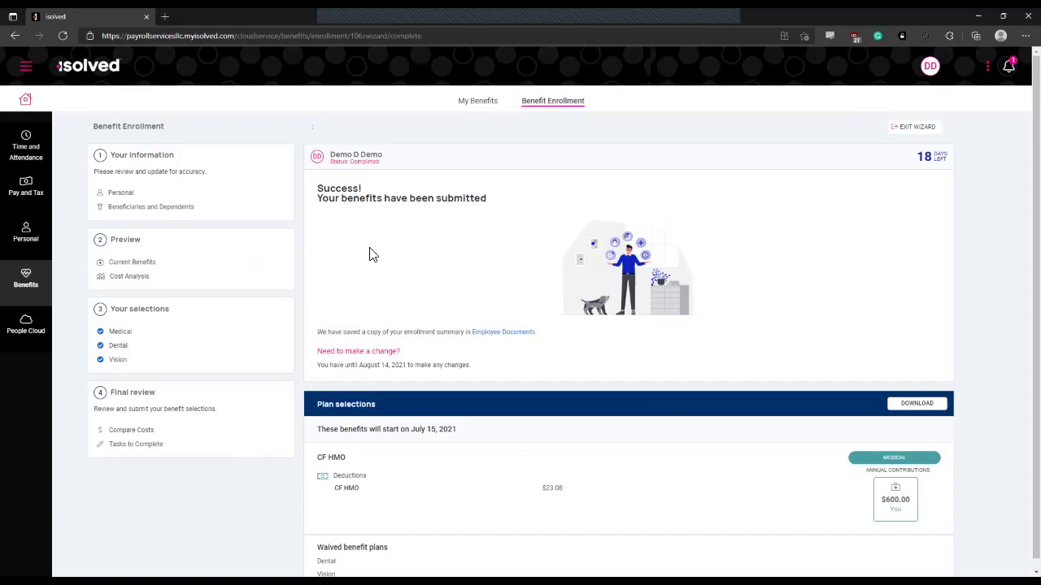
# Check the Personal information step, then the Beneficiaries and Dependents verification step
pyautogui.click(120, 193)
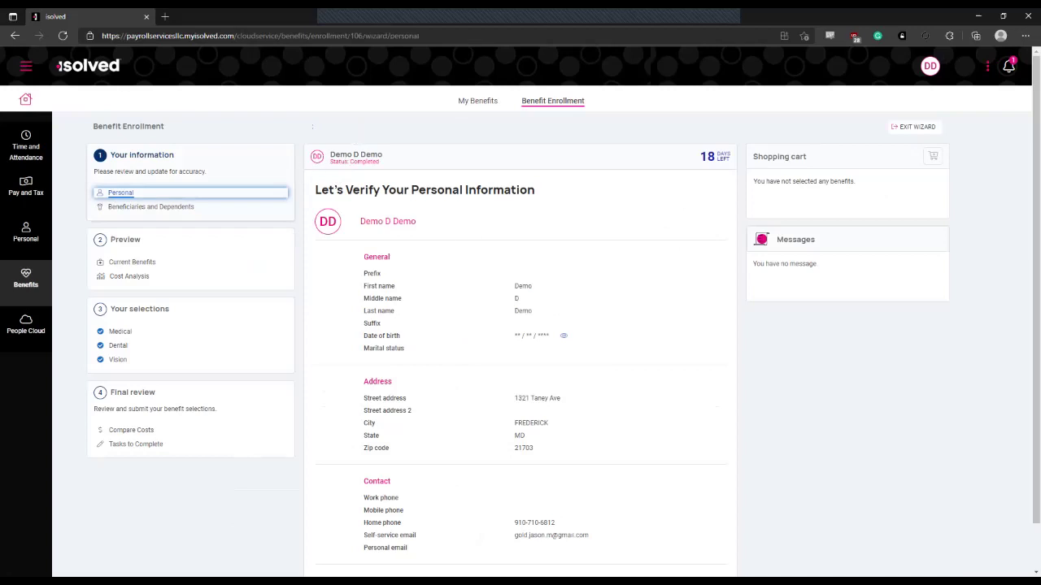
pyautogui.click(154, 213)
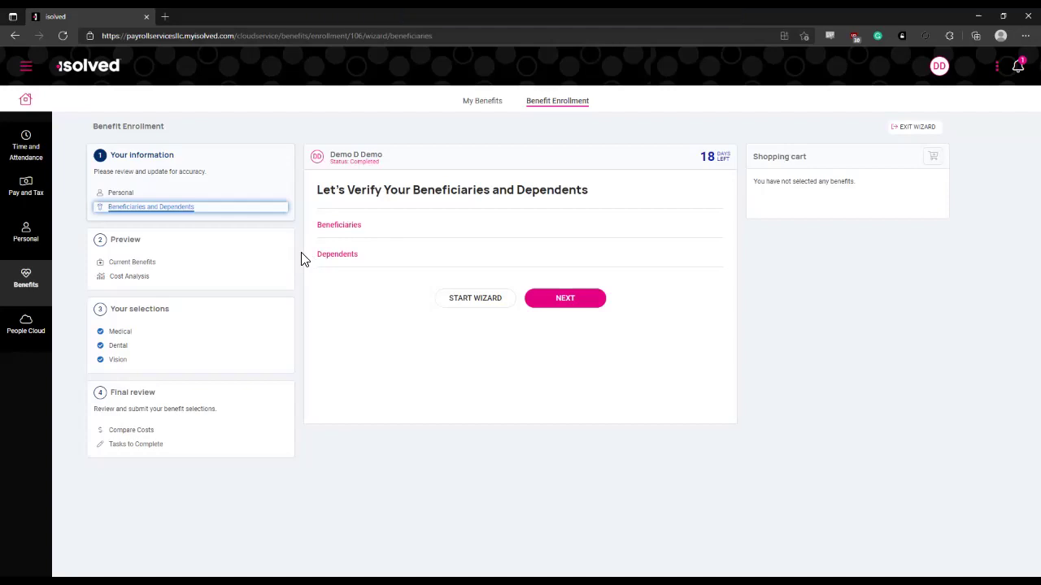
# Review the Current Benefits summary and continue to the Cost Analysis
pyautogui.click(119, 332)
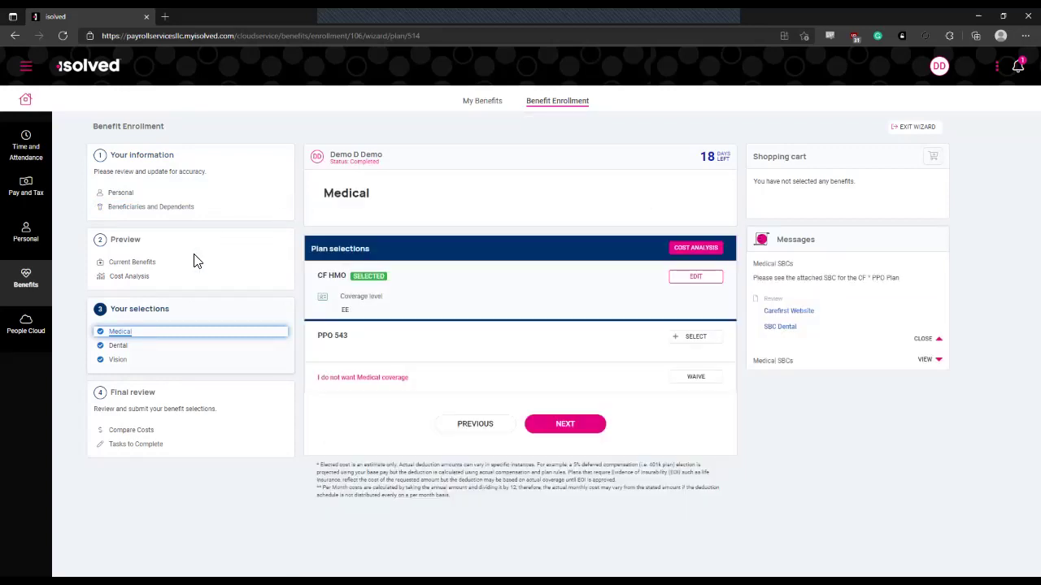
pyautogui.click(138, 263)
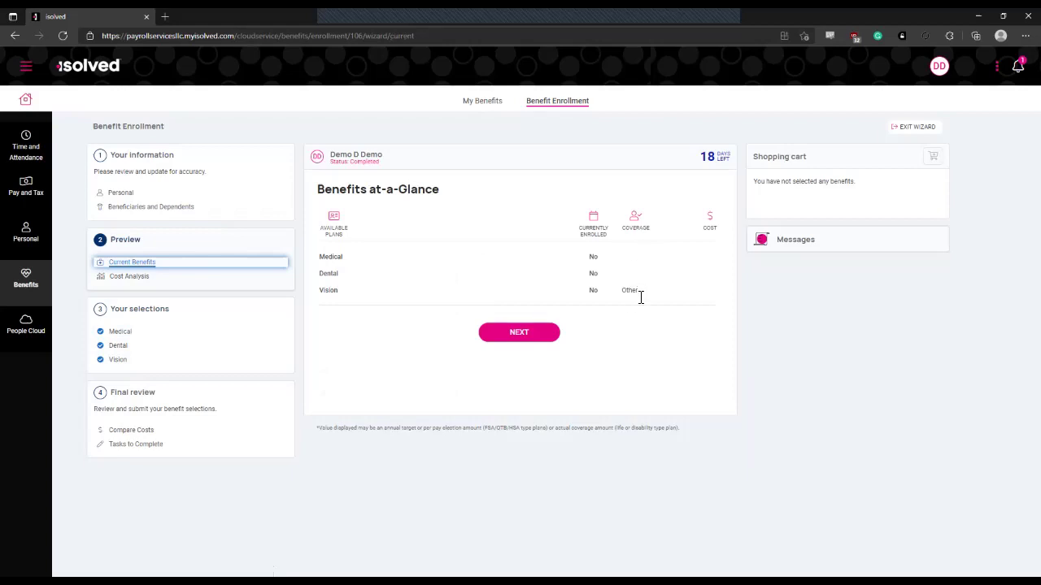
pyautogui.click(537, 337)
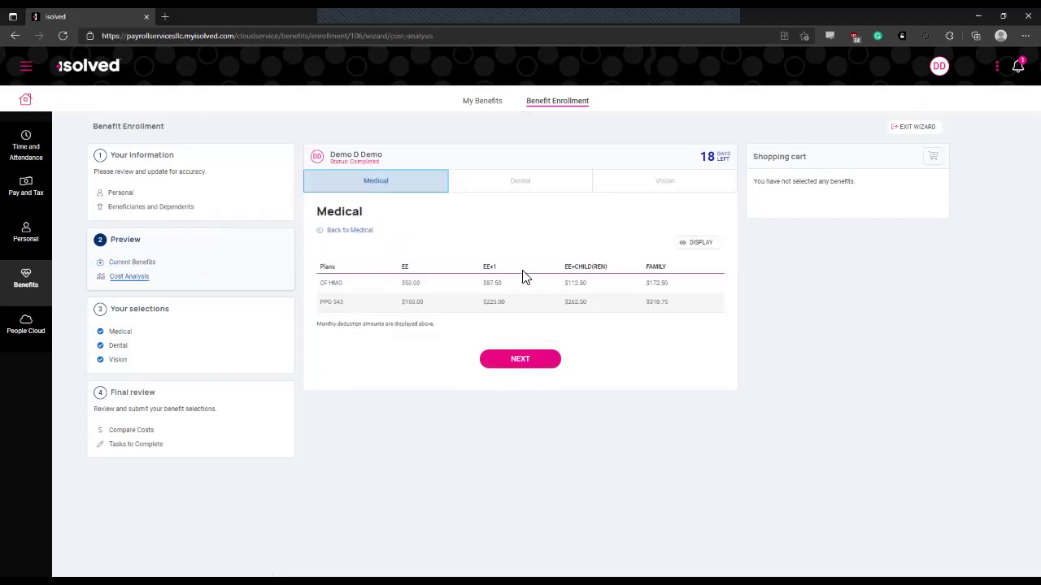
# Compare the Dental and Vision plan cost tables, ending on Dental
pyautogui.click(494, 190)
pyautogui.click(667, 195)
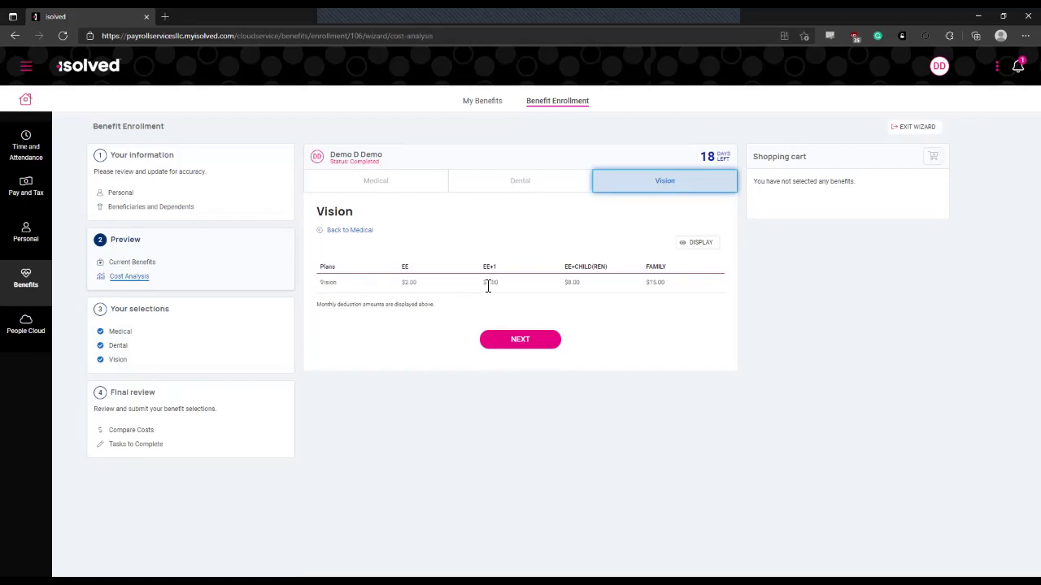
pyautogui.click(375, 183)
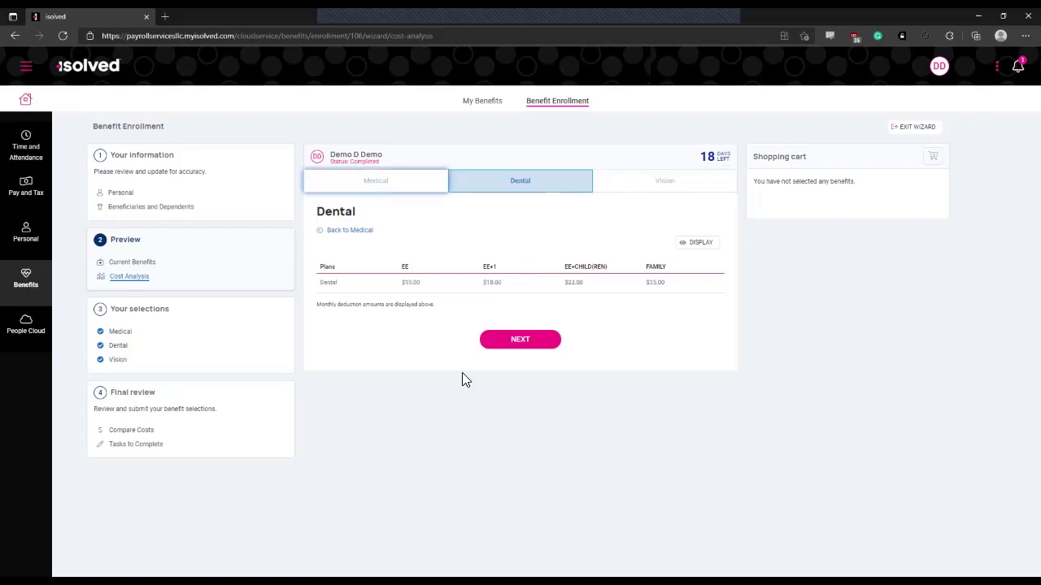
# Select the PPO 543 medical plan at EE coverage and add it to the cart at $69.23 per pay
pyautogui.click(519, 360)
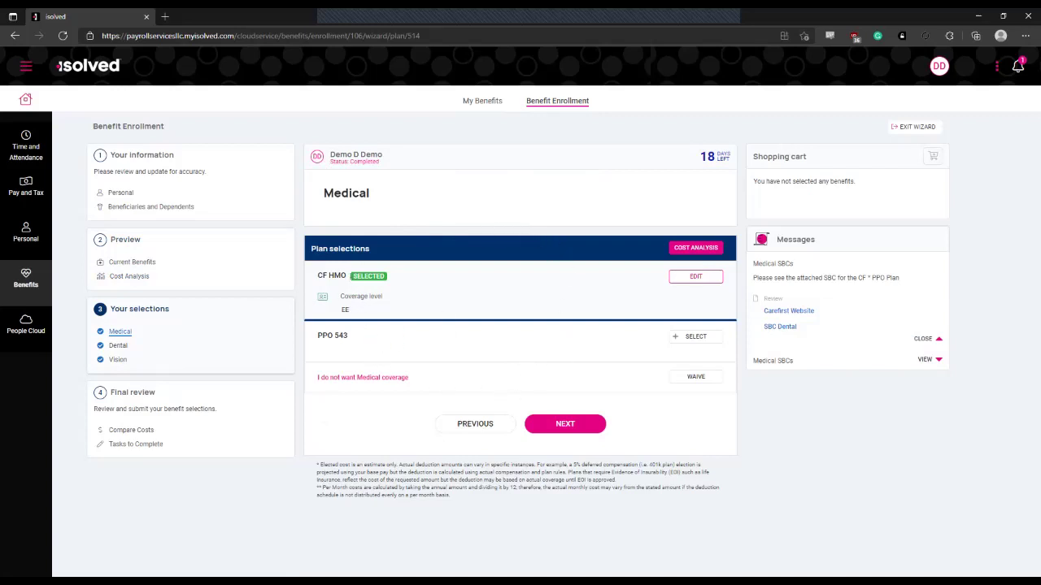
pyautogui.click(683, 348)
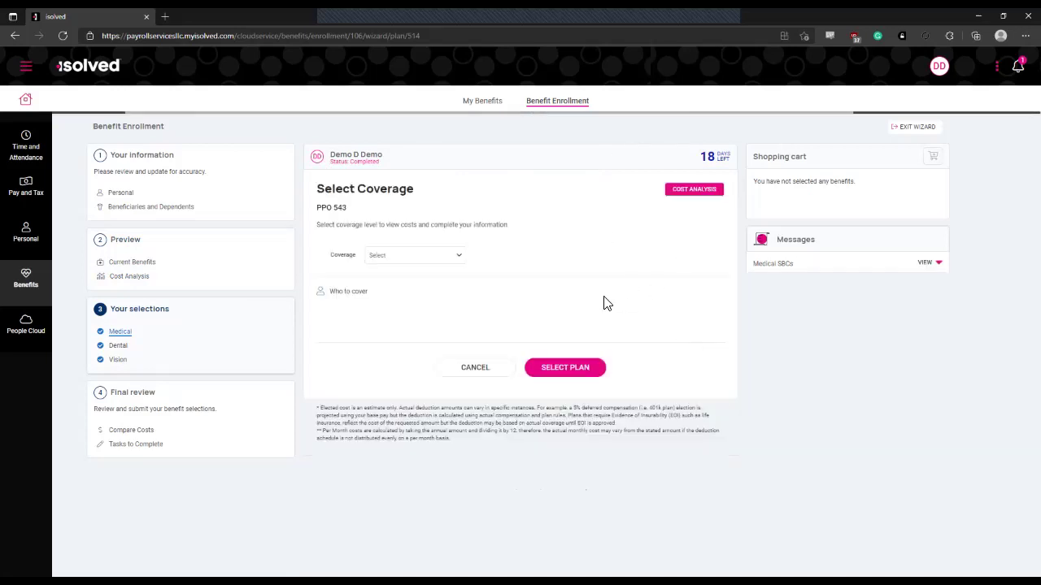
pyautogui.click(458, 259)
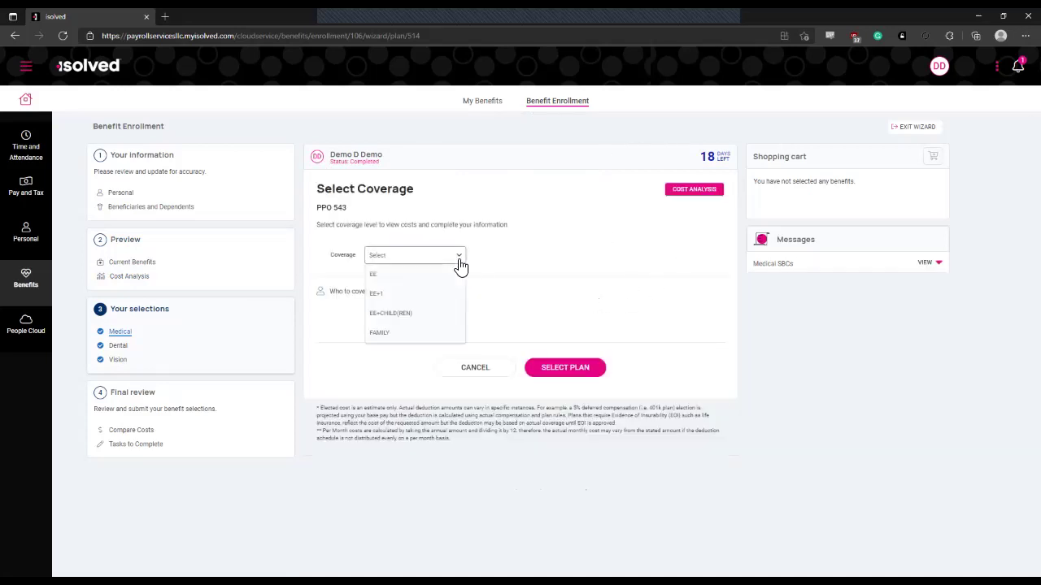
pyautogui.click(402, 279)
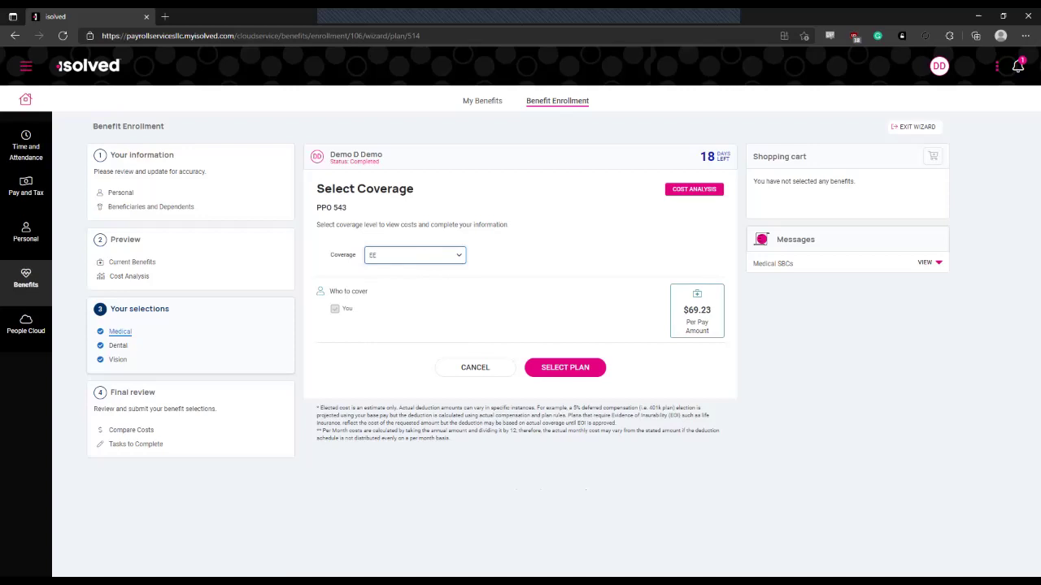
pyautogui.click(580, 371)
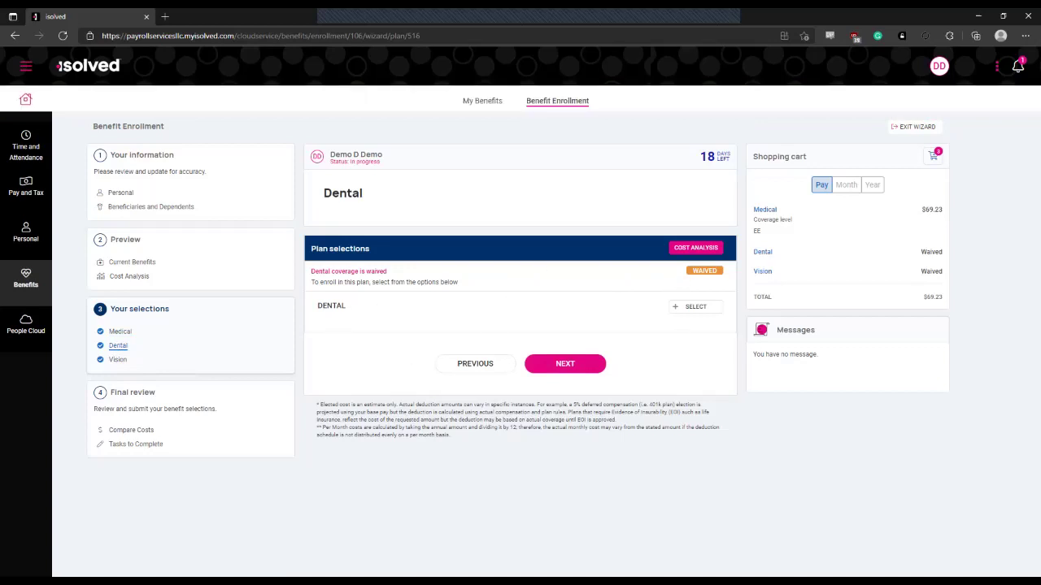
# Select the dental plan at EE coverage and add it to the cart
pyautogui.click(691, 307)
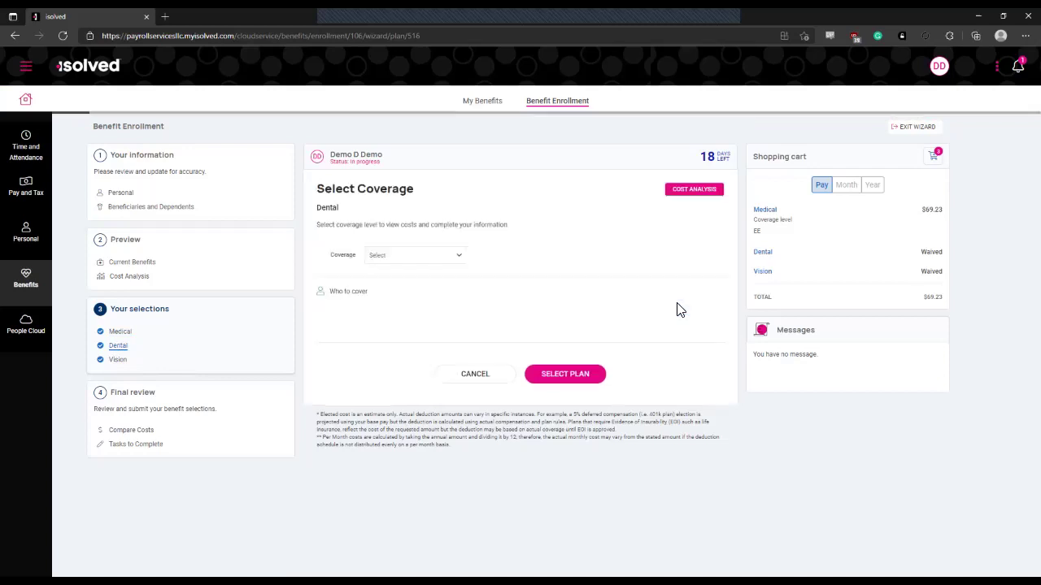
pyautogui.click(435, 259)
pyautogui.click(436, 261)
pyautogui.click(437, 260)
pyautogui.click(423, 274)
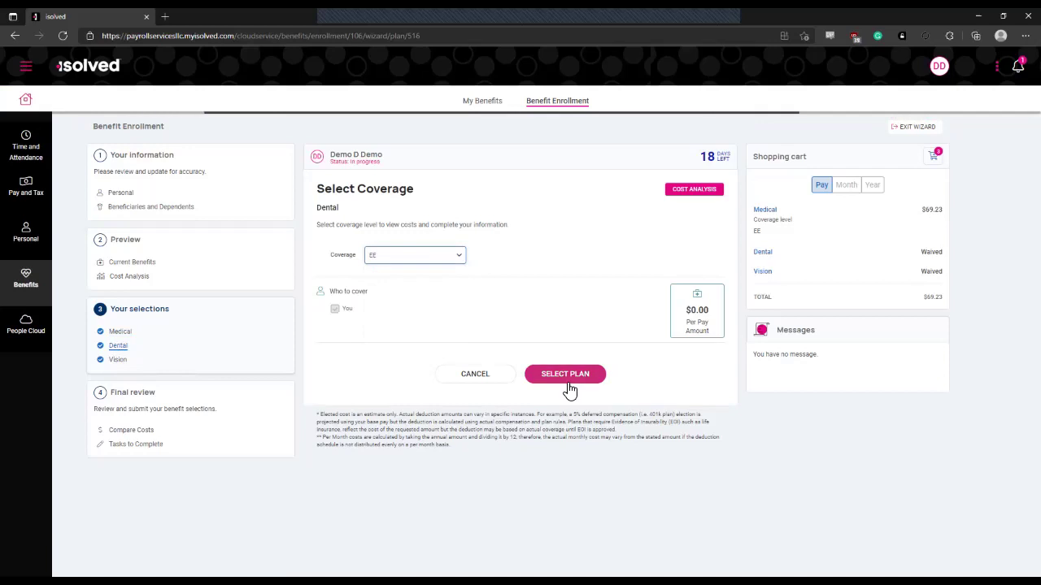
pyautogui.click(567, 379)
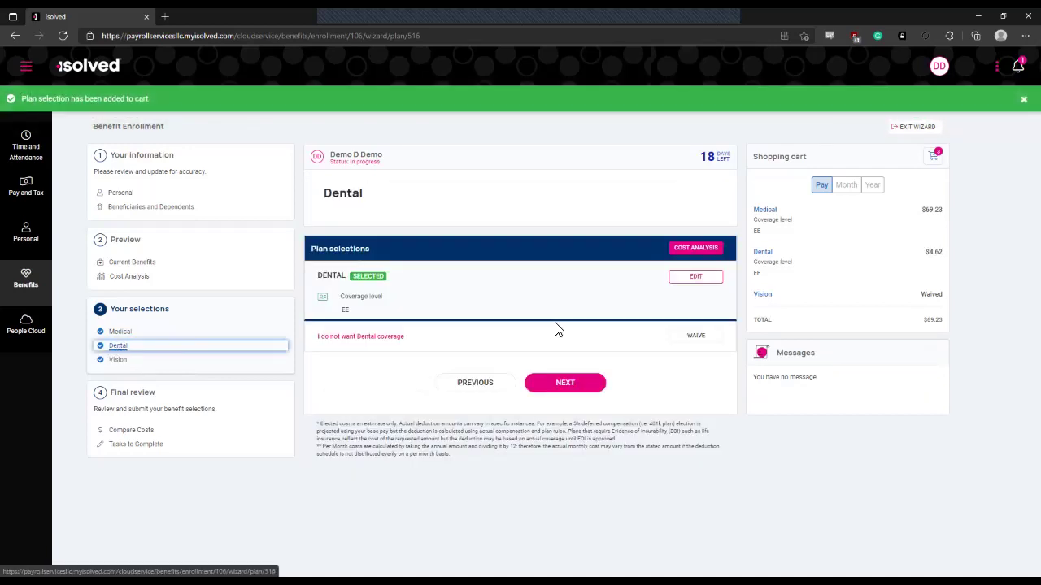
# Waive dental coverage with Other as the waive reason
pyautogui.click(691, 335)
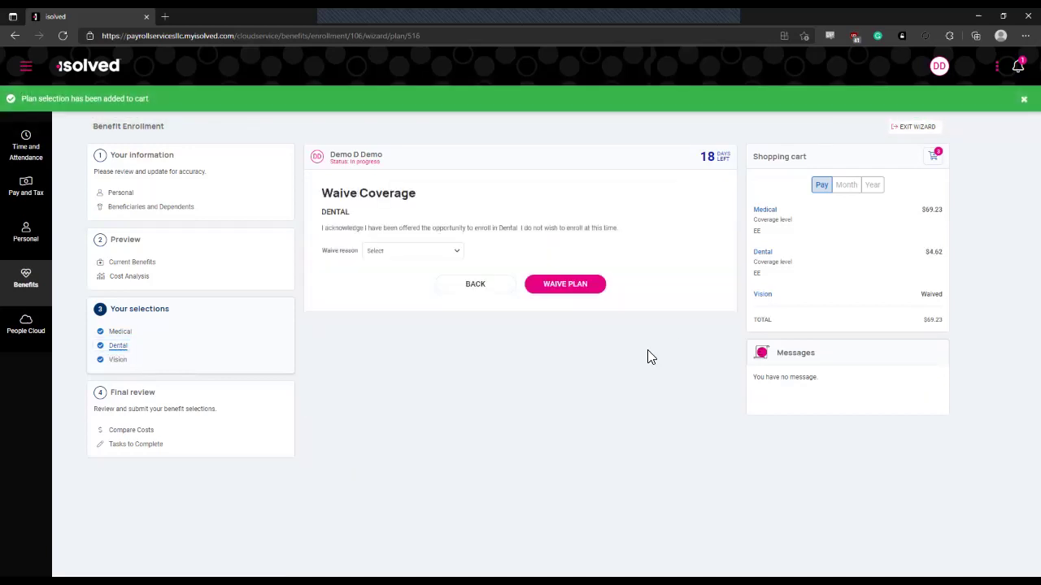
pyautogui.click(438, 253)
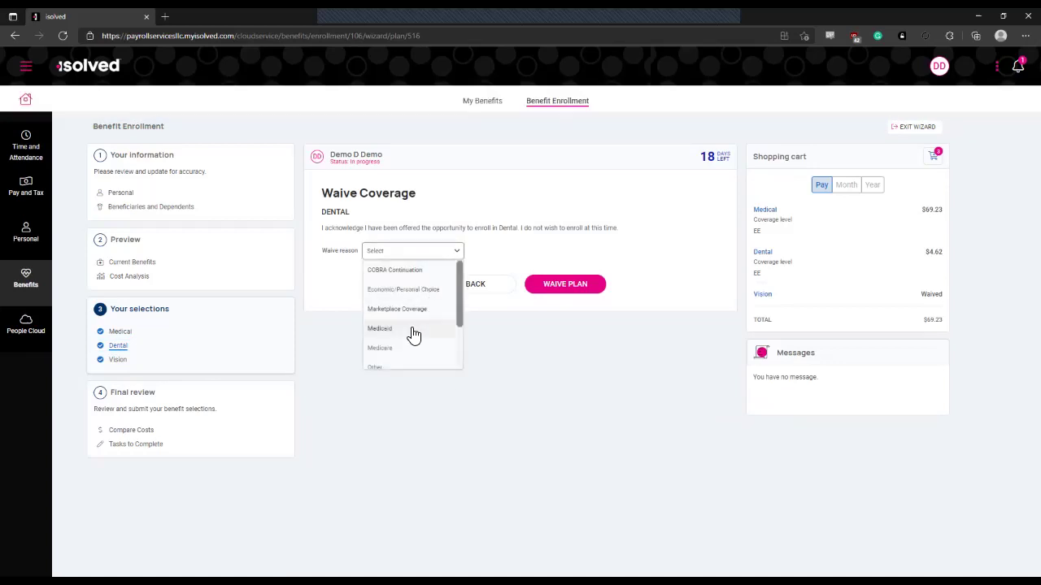
pyautogui.scroll(-3, 415, 329)
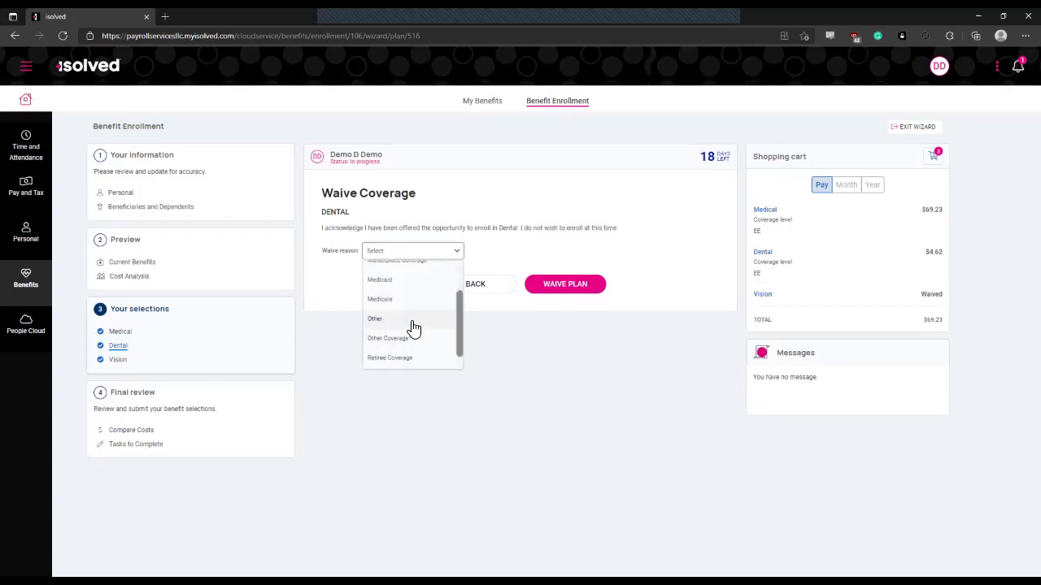
pyautogui.click(414, 327)
pyautogui.click(572, 286)
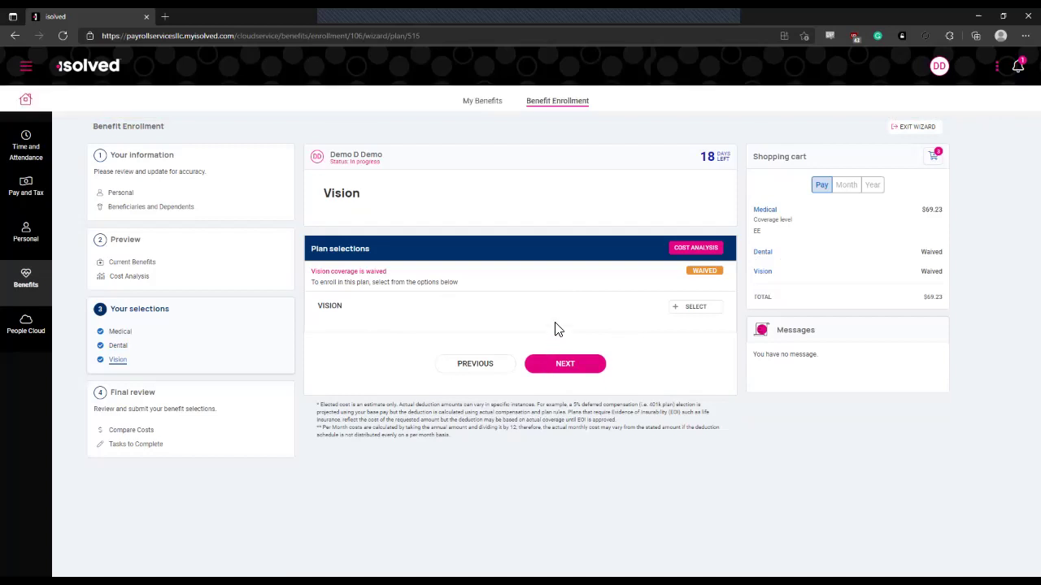
# Leave vision waived and move past Compare Your Costs ($69.23 total) to the Tasks complete review
pyautogui.click(567, 367)
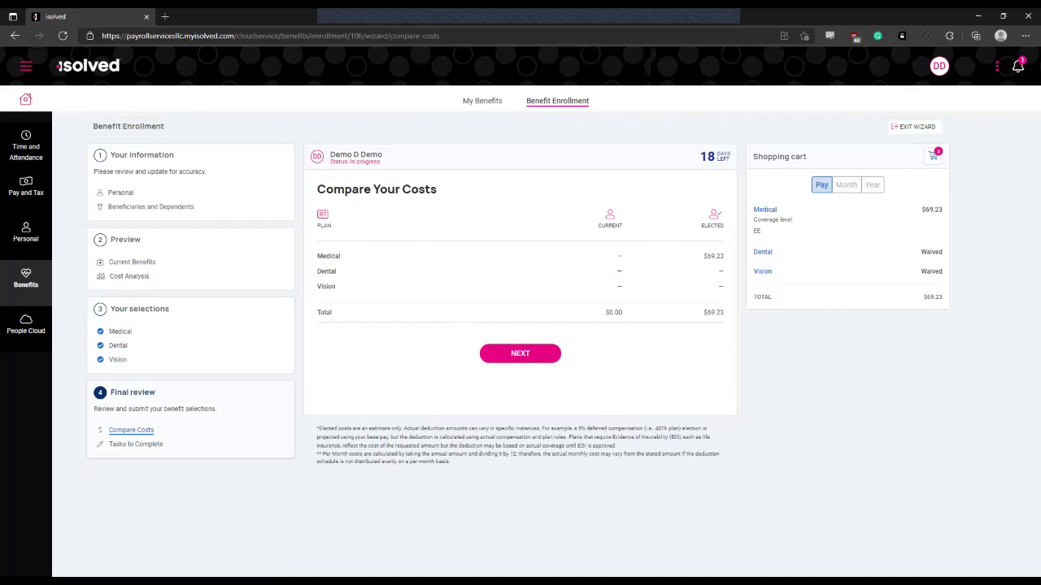
pyautogui.click(543, 356)
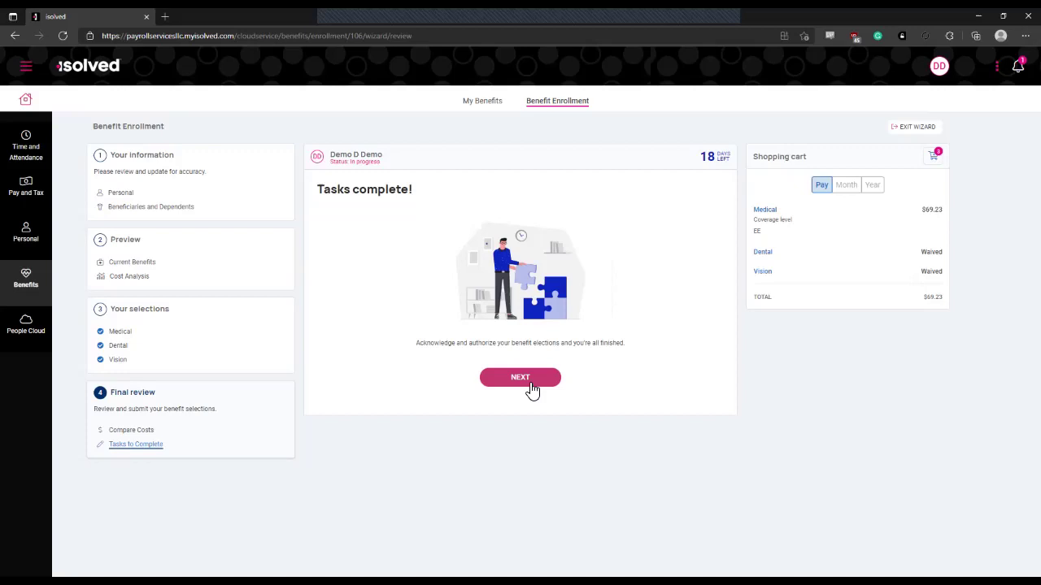
# Open the election authorization page and switch cart amounts to per Year, showing $1,800.00
pyautogui.click(529, 379)
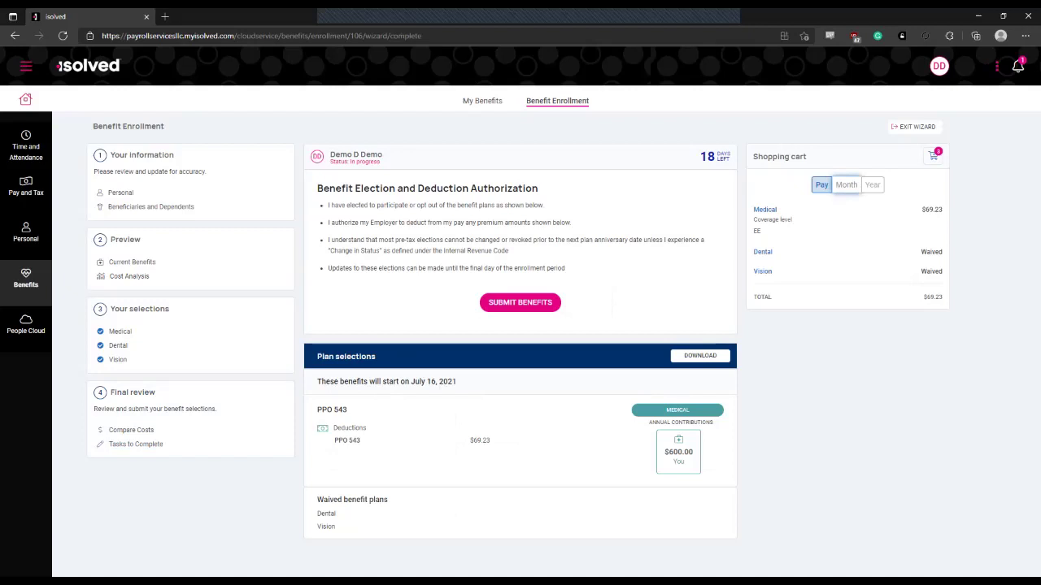
pyautogui.click(845, 185)
pyautogui.click(872, 185)
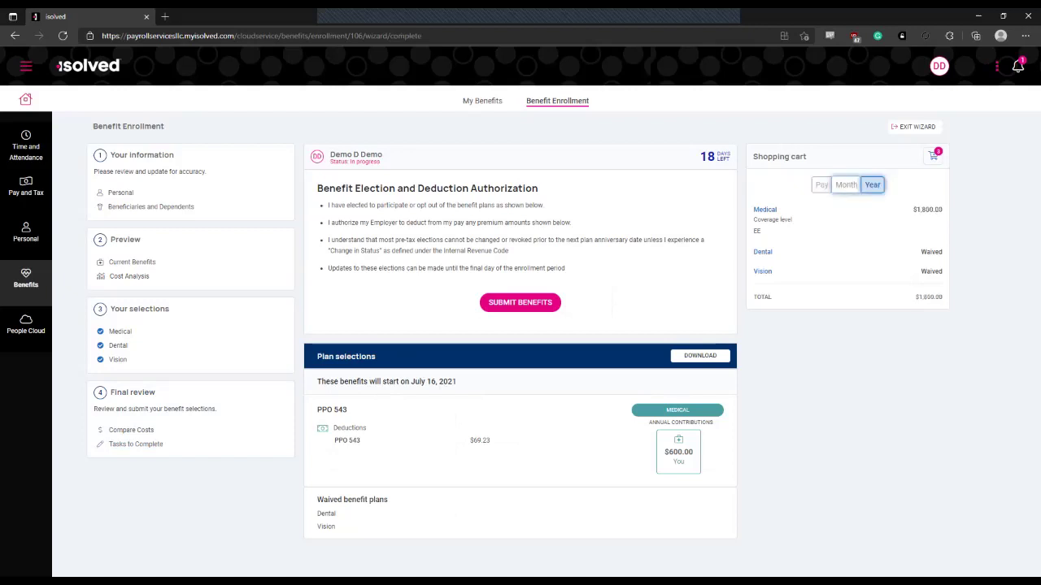
pyautogui.click(846, 185)
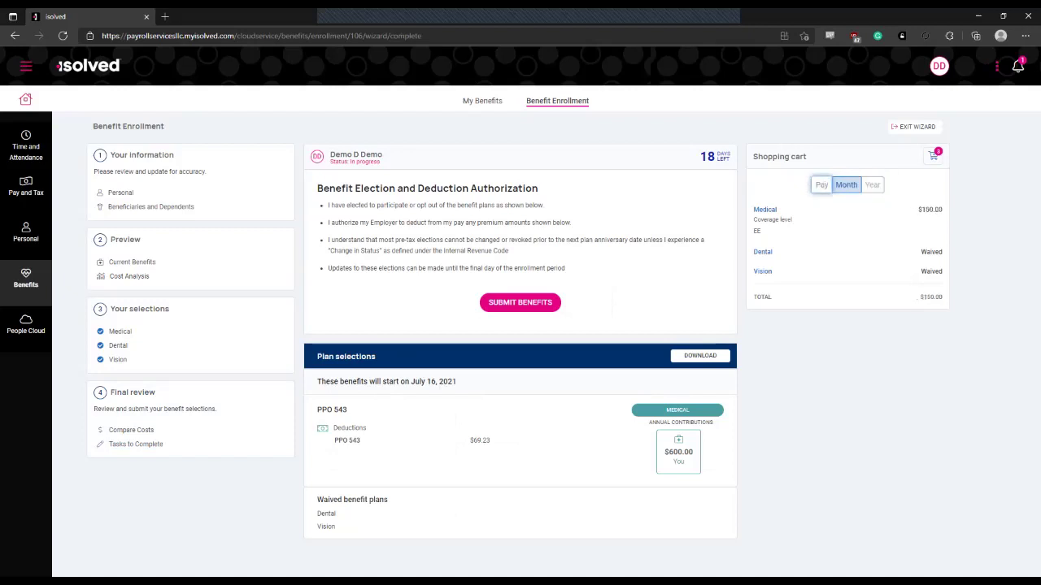
pyautogui.click(822, 185)
pyautogui.click(872, 185)
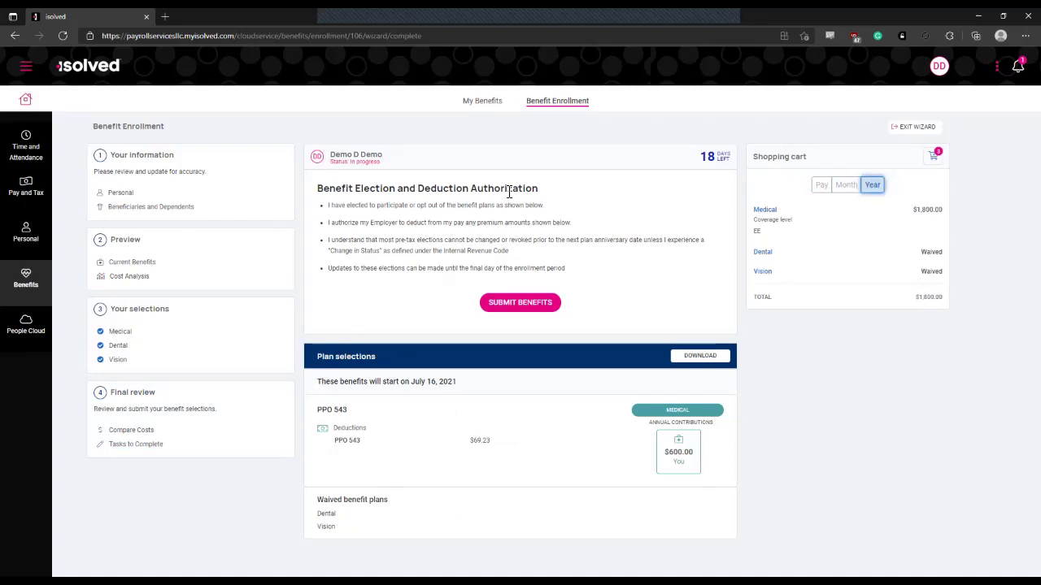
# Submit the benefit elections and confirm Yes in the Authorization dialog
pyautogui.click(518, 307)
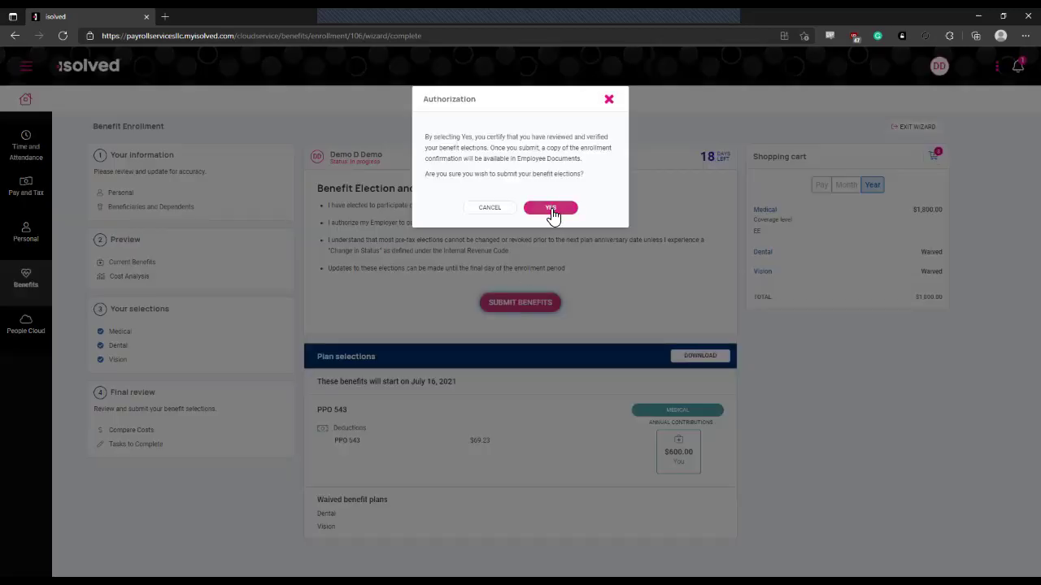
pyautogui.click(552, 211)
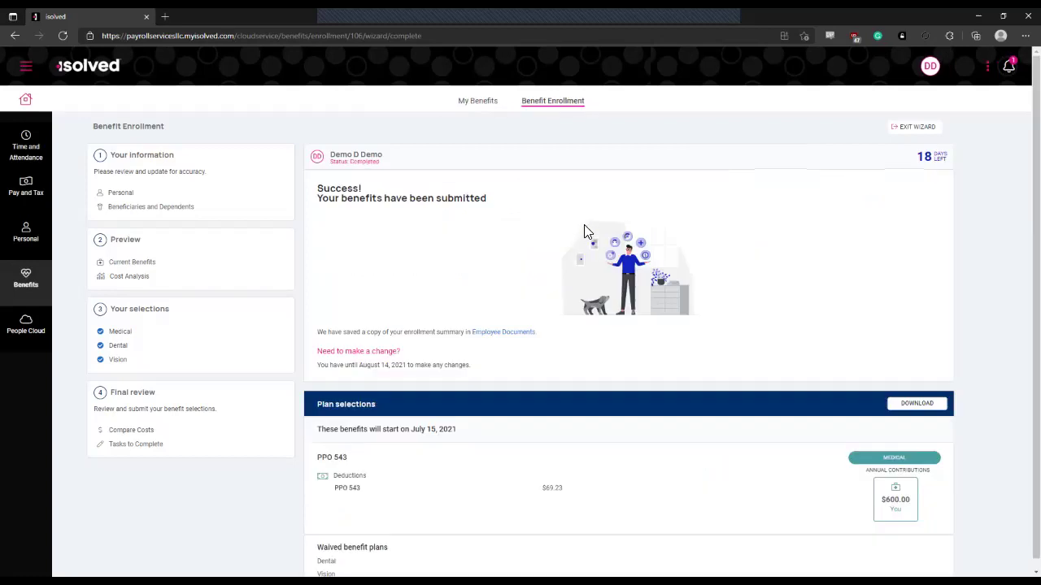